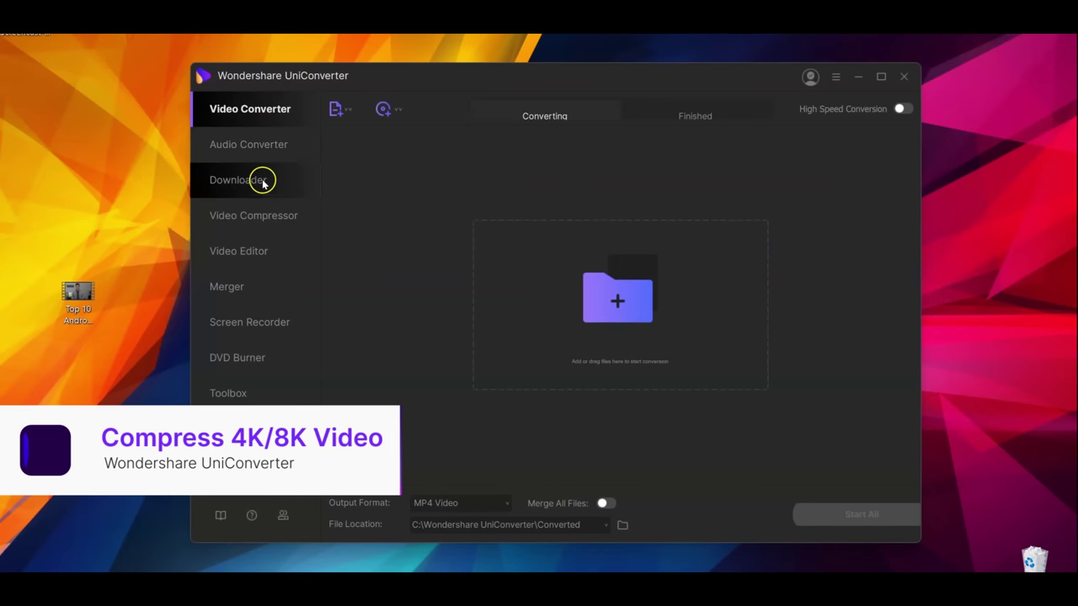
Step: Add Top 10 Android Apps.mov (3.98GB) to the Video Compressor and open its output-size settings
left_click(269, 229)
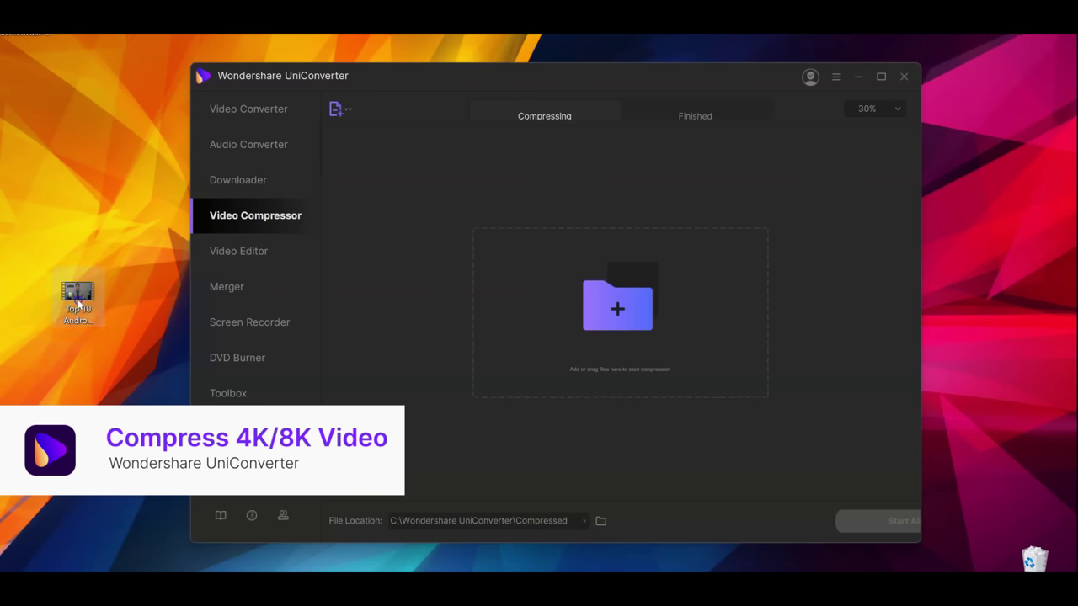
left_click_drag(78, 303, 632, 315)
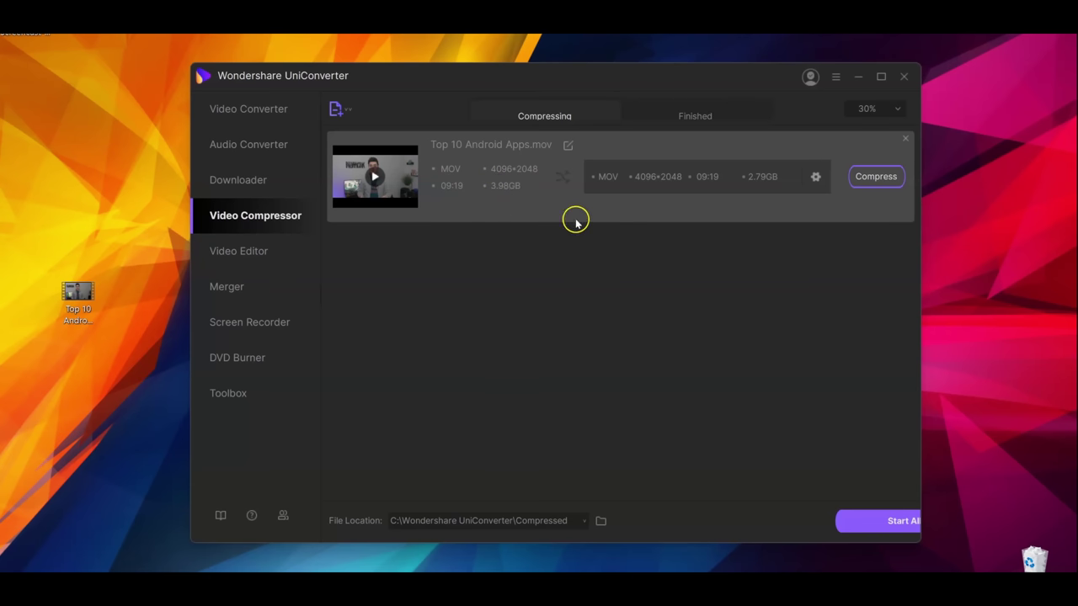
left_click(815, 177)
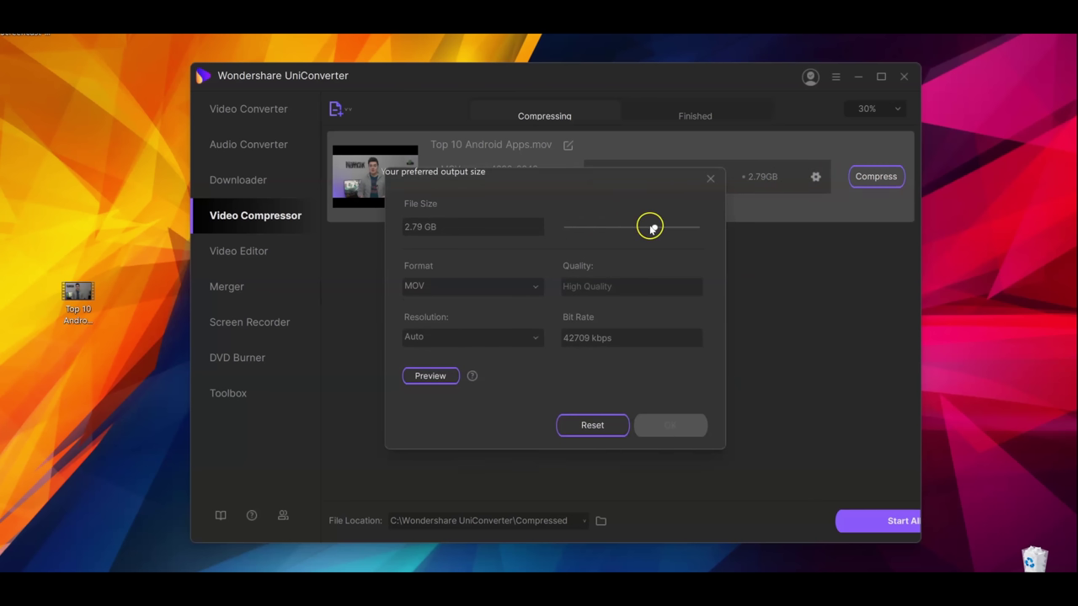
Step: Set the compressed output to MOV at 4096×2160 with a 1.96 GB target size
left_click_drag(655, 230, 647, 229)
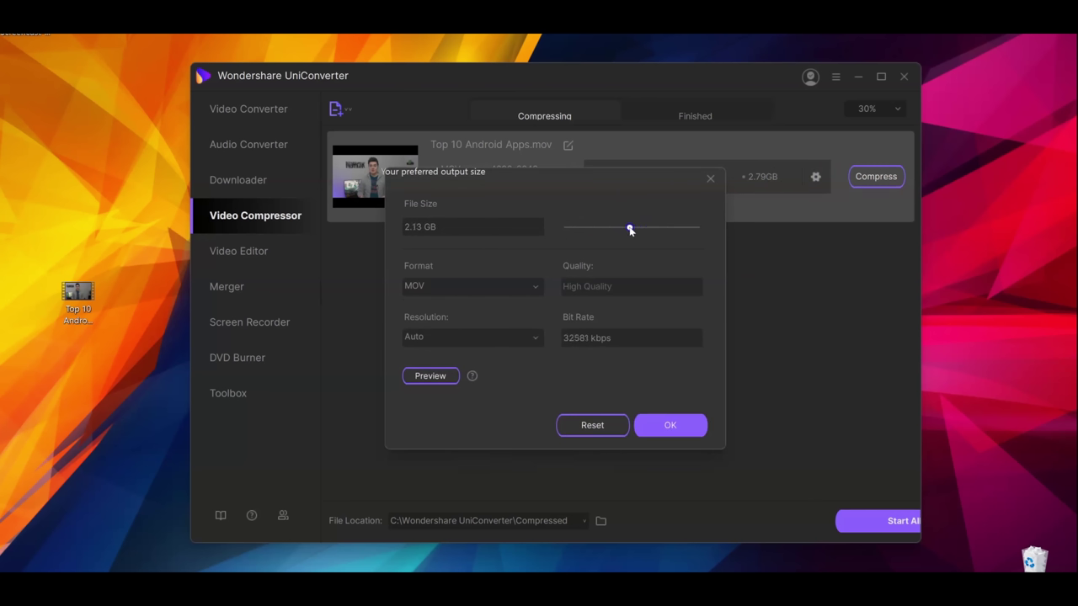
left_click(451, 229)
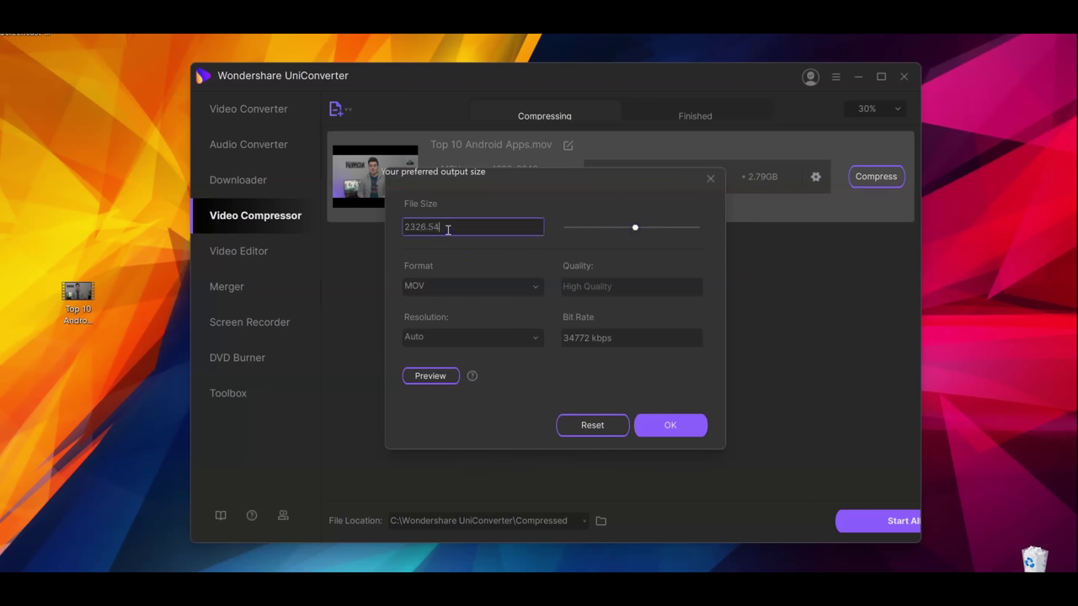
left_click(631, 228)
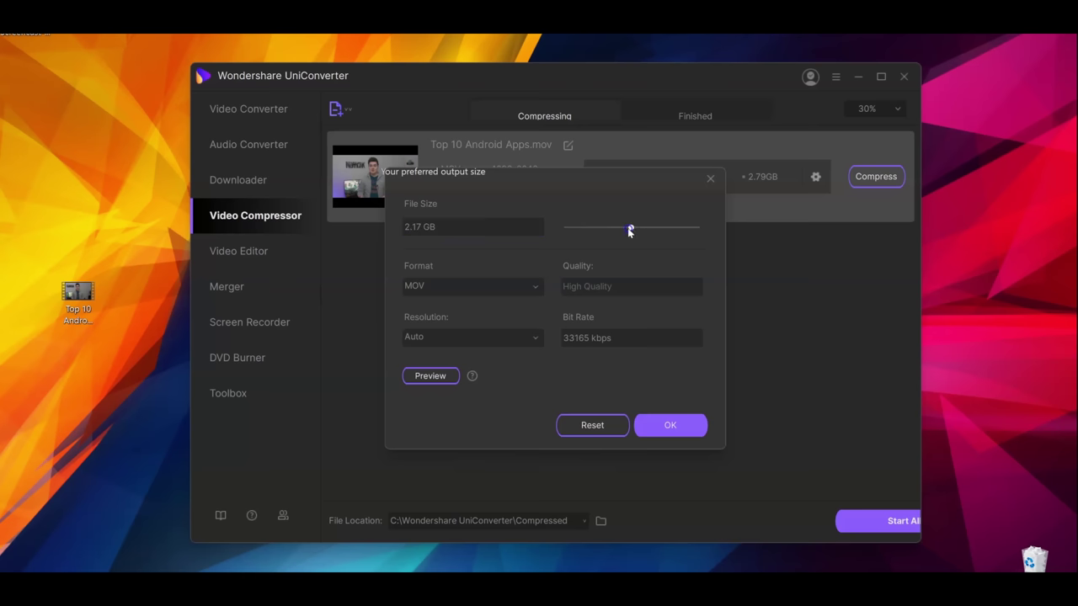
left_click(430, 287)
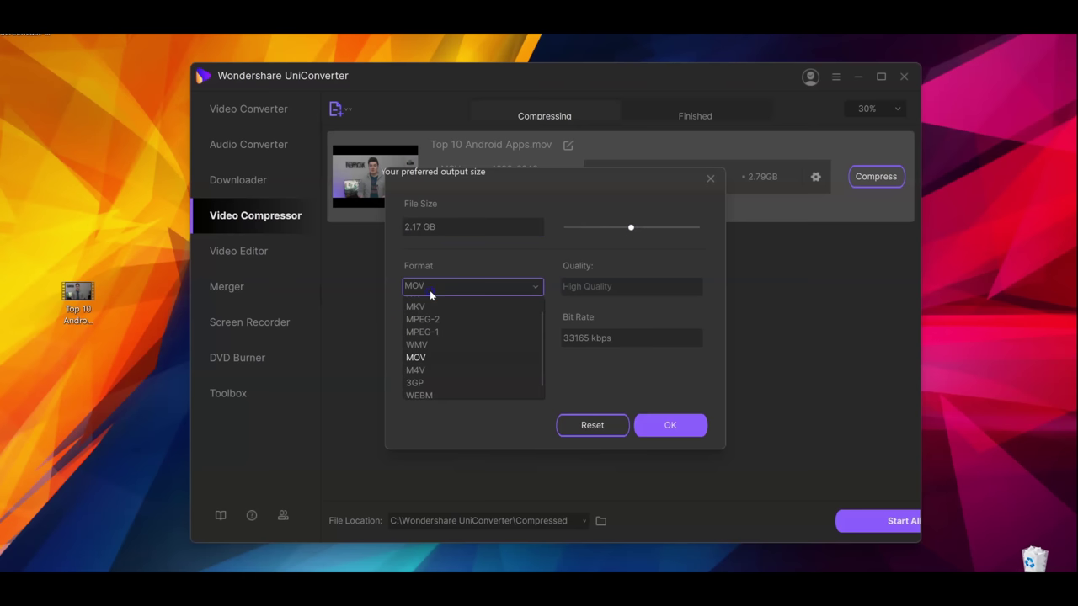
left_click(430, 289)
left_click(527, 338)
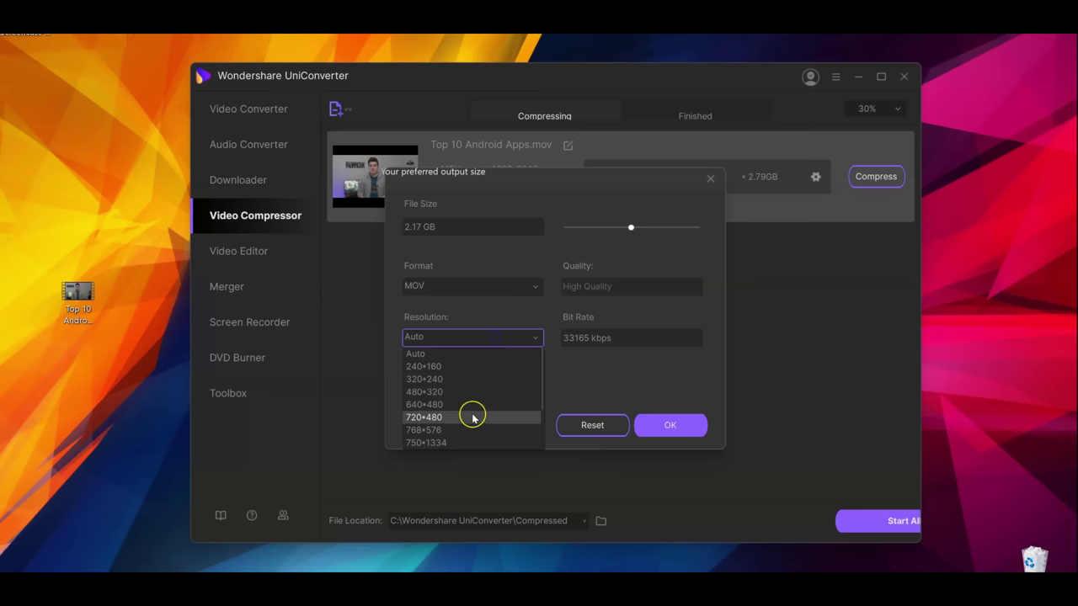
scroll(473, 419, "down", 2)
left_click(449, 442)
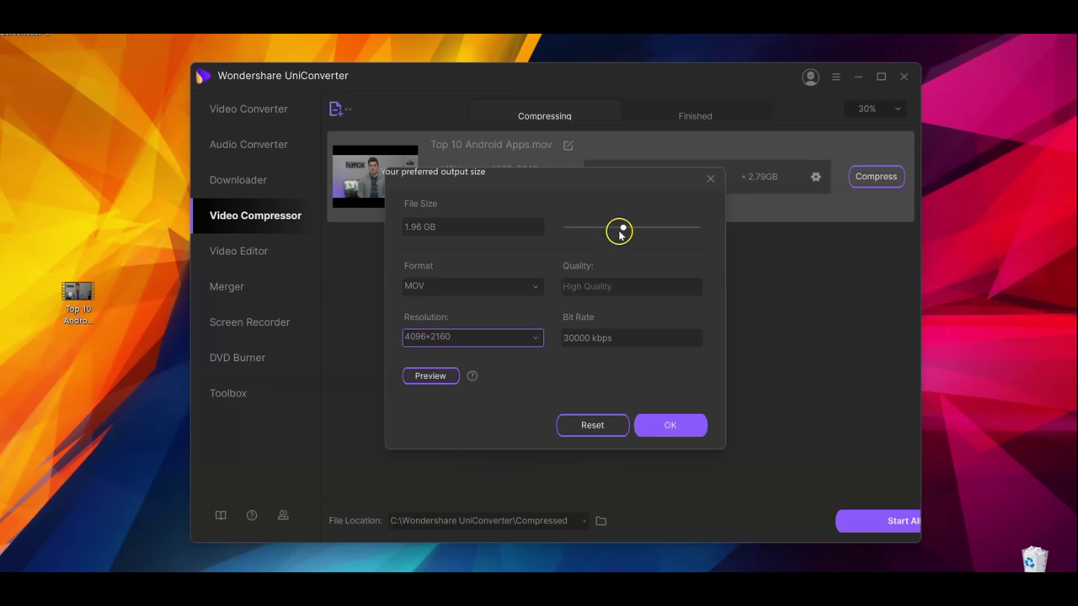
left_click(621, 230)
left_click(679, 425)
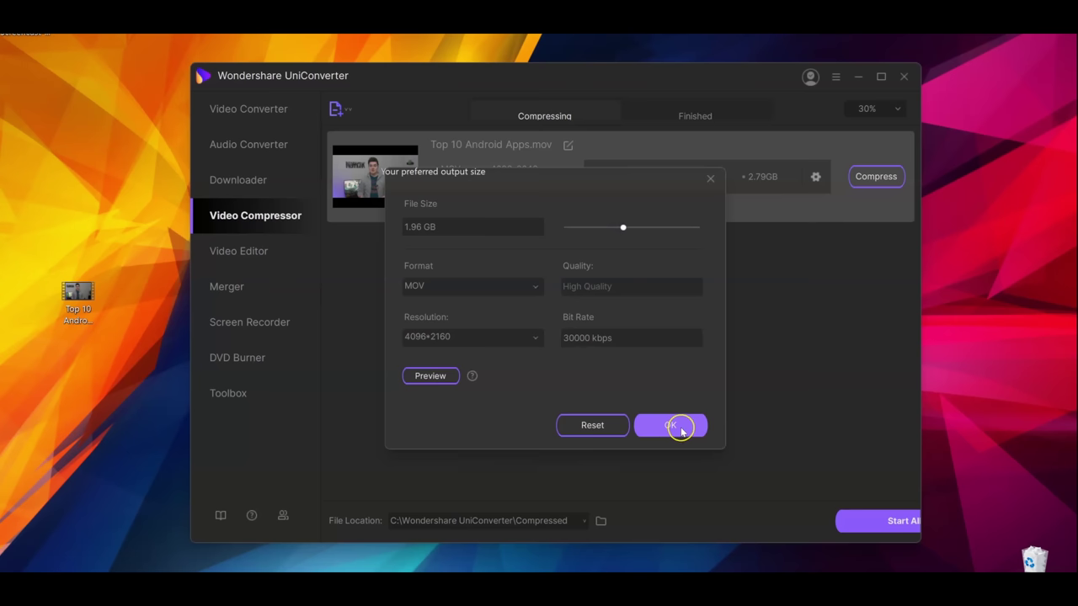
left_click(674, 425)
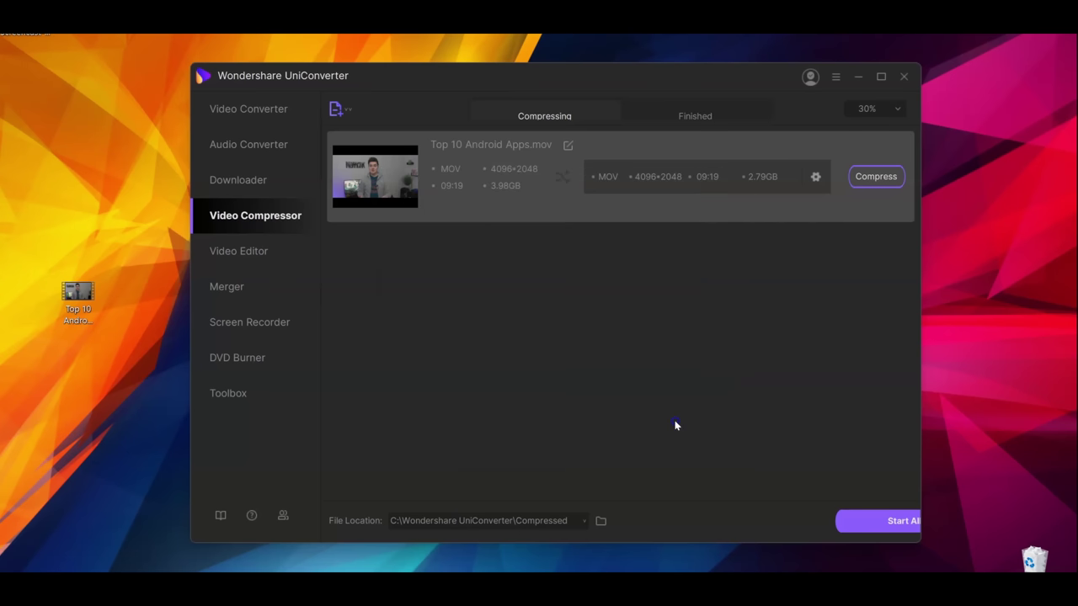
Step: Compress the clip, then load Top 10 Android Apps into the Video Editor for trimming
left_click(881, 179)
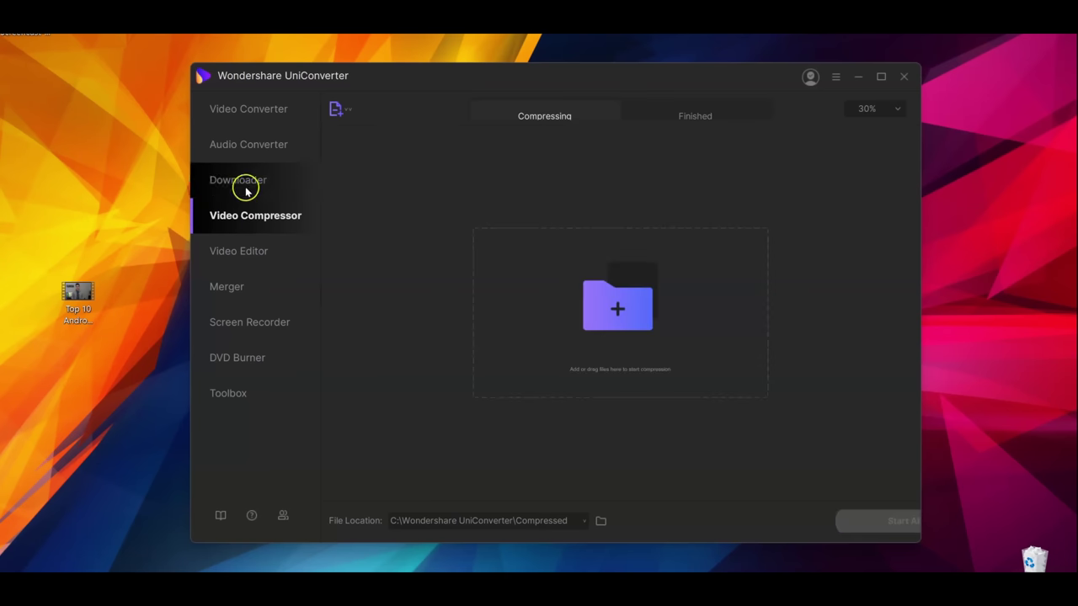
left_click(261, 255)
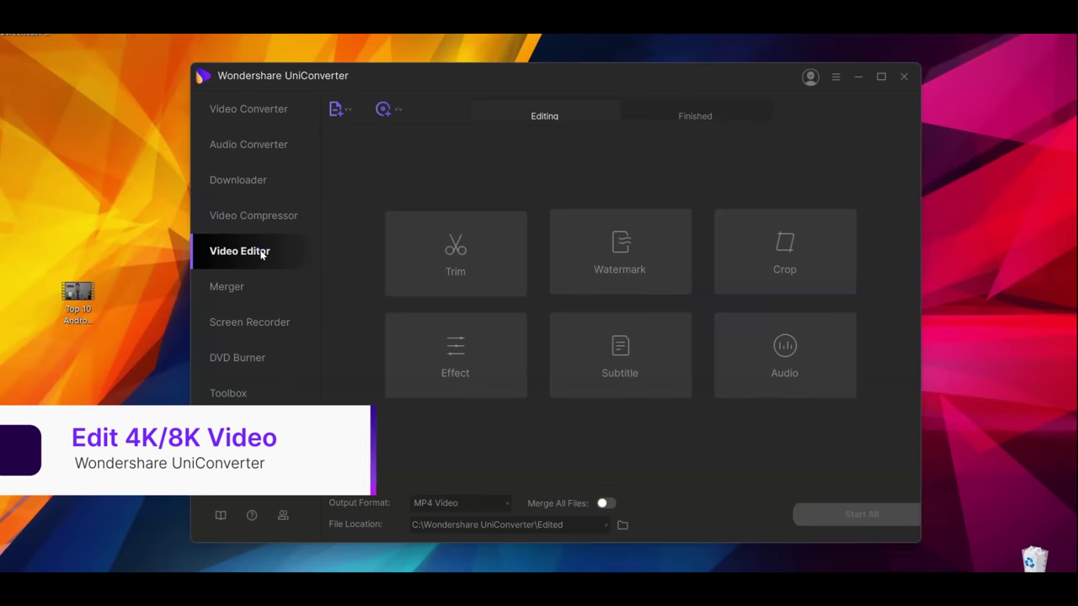
left_click(346, 117)
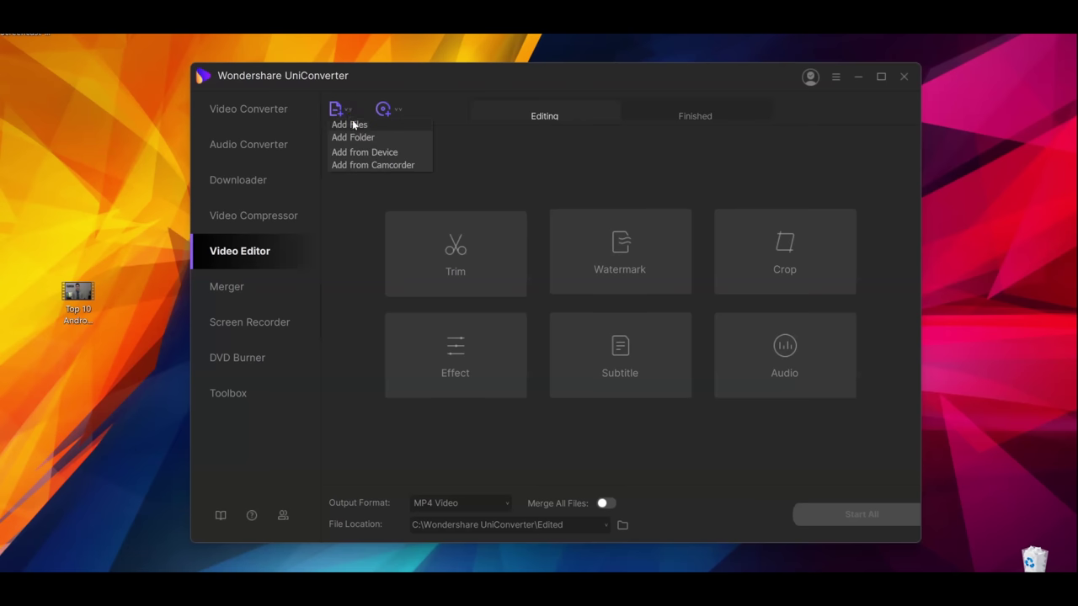
left_click(354, 126)
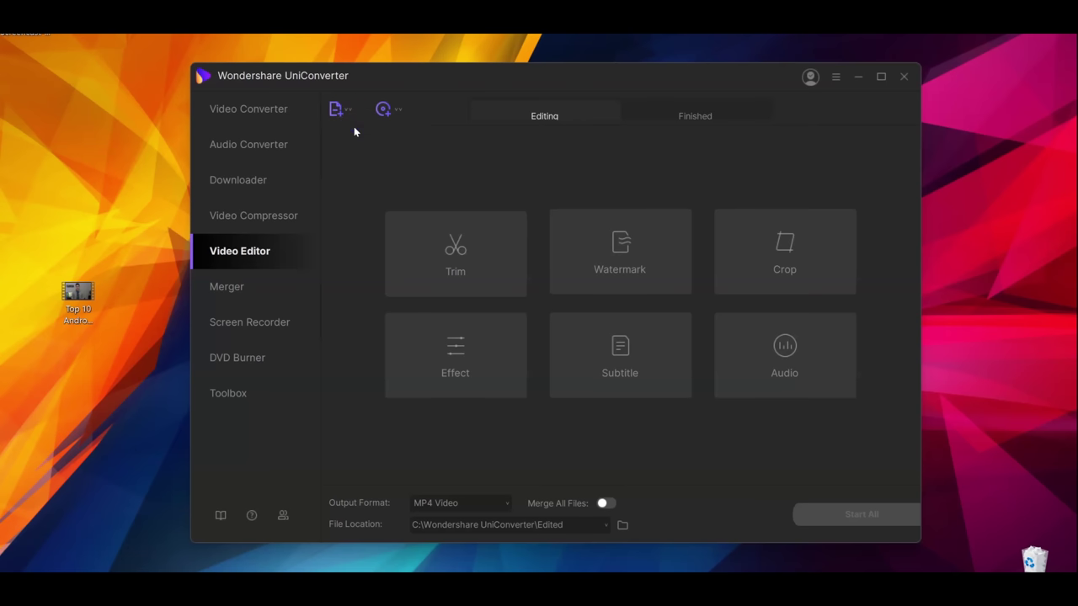
double_click(356, 168)
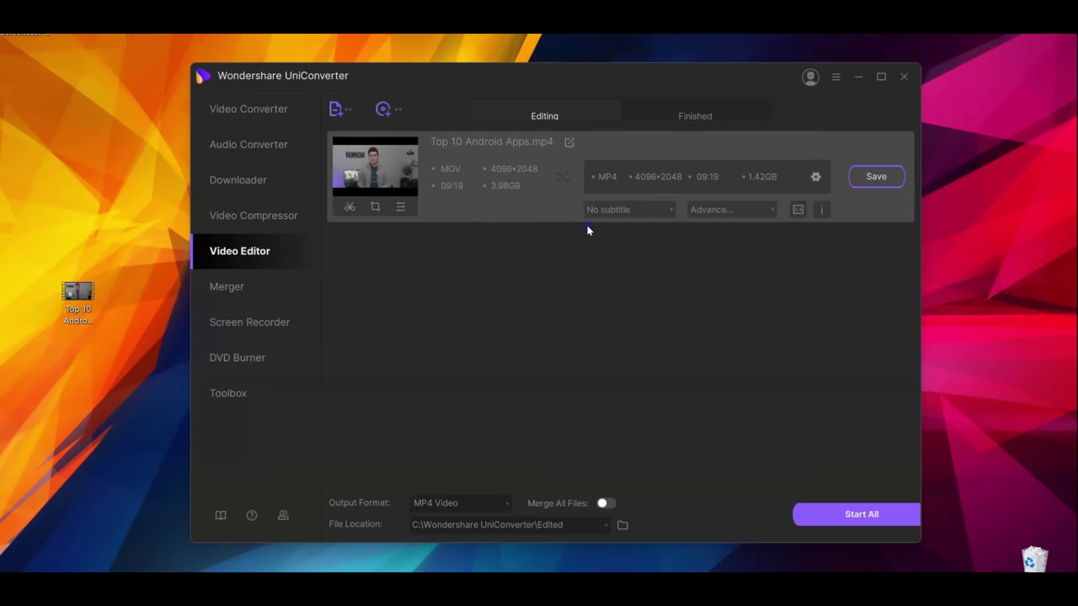
left_click(349, 206)
Step: Split the clip twice and trim its start, producing 00:46, 01:08 and 07:02 segments
left_click(391, 344)
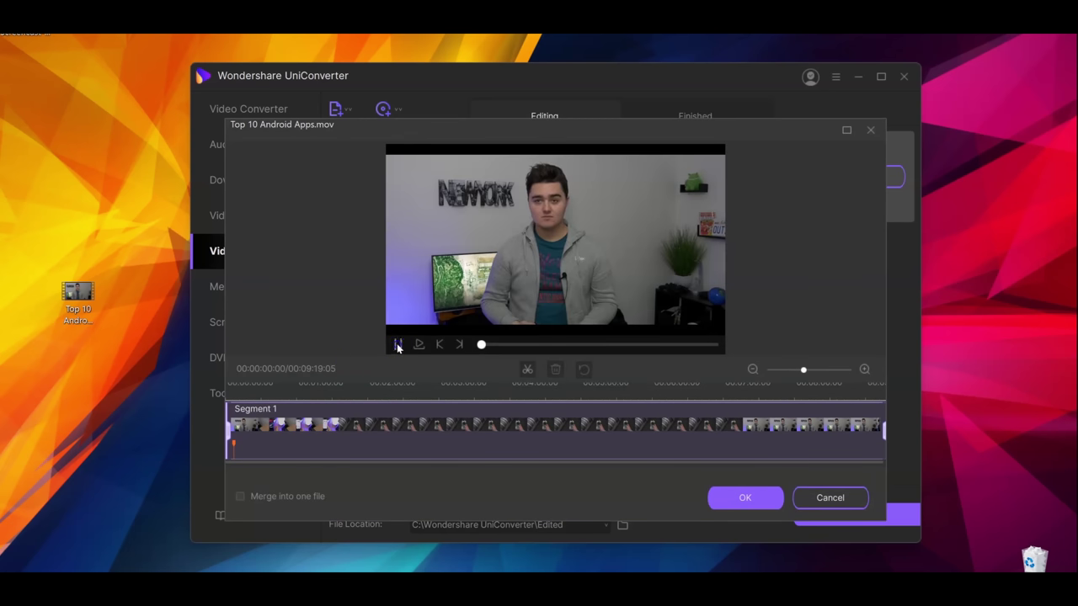
left_click(252, 418)
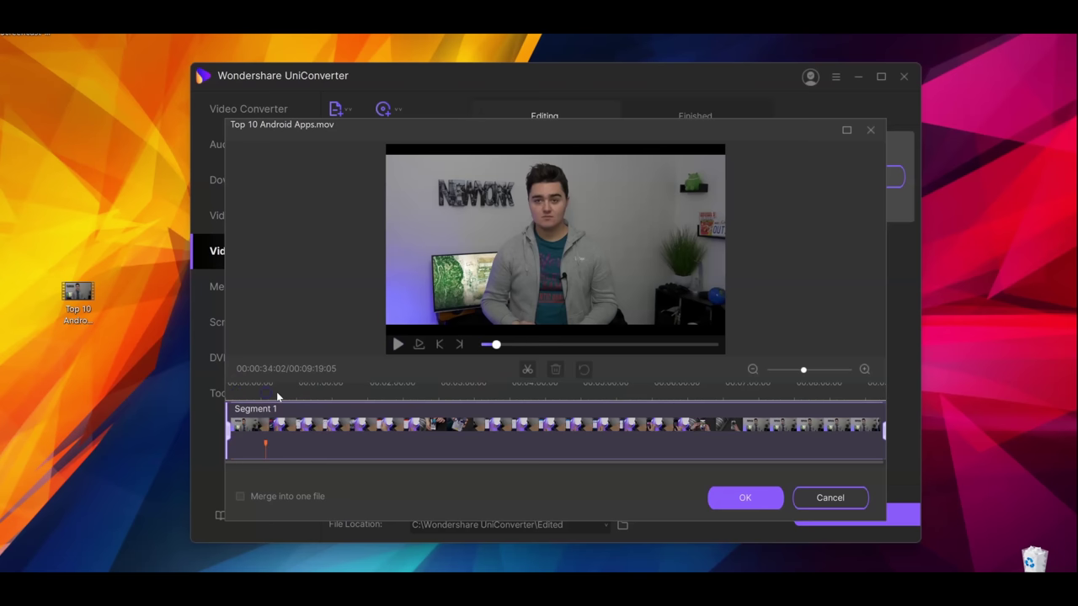
left_click(306, 426)
left_click(528, 372)
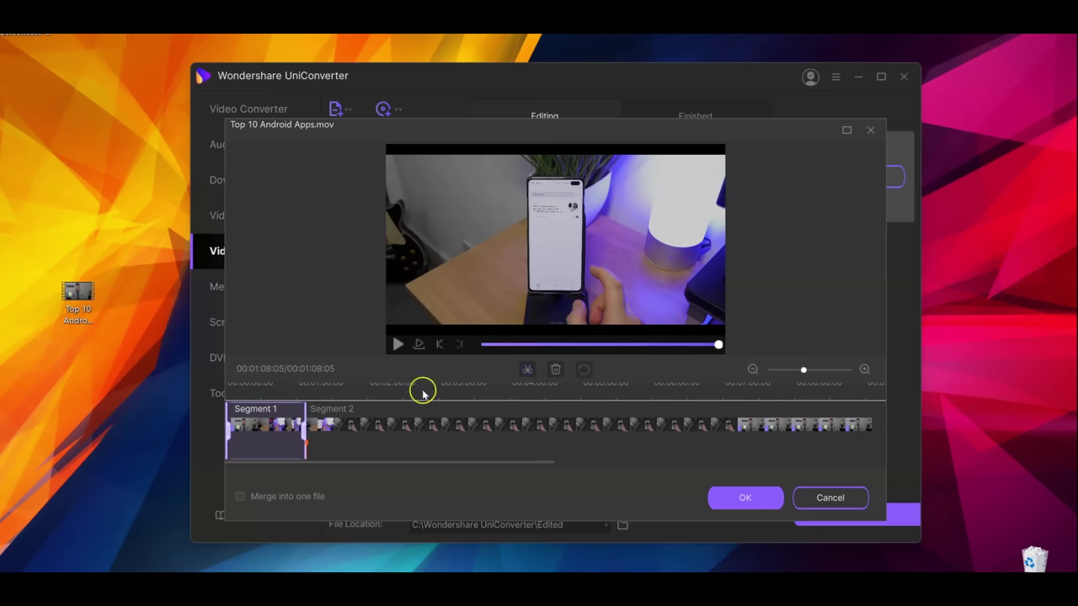
left_click_drag(228, 433, 249, 434)
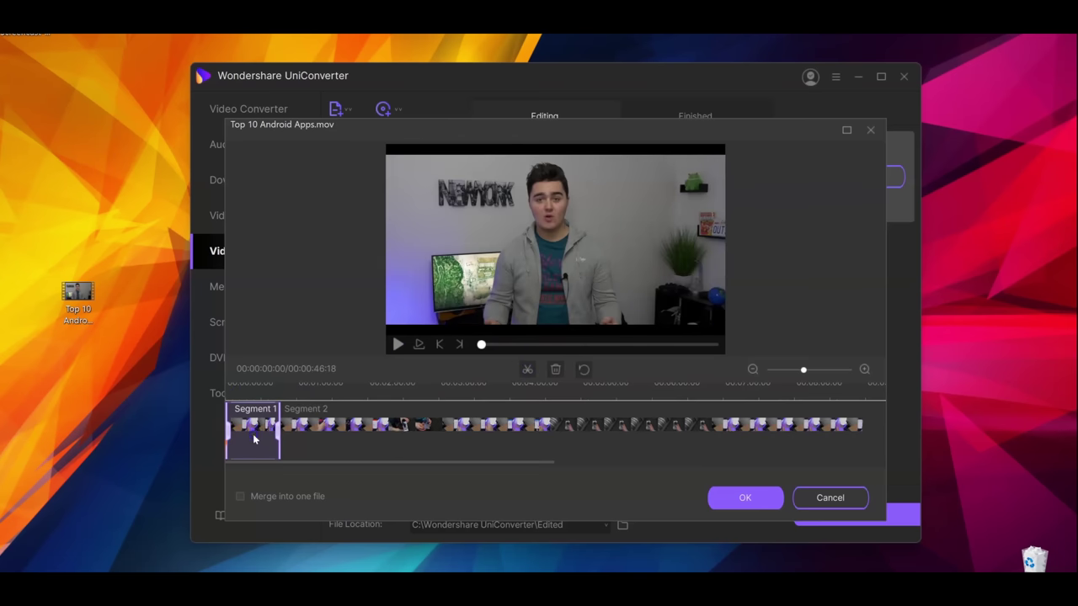
left_click(361, 393)
left_click(591, 373)
left_click(527, 371)
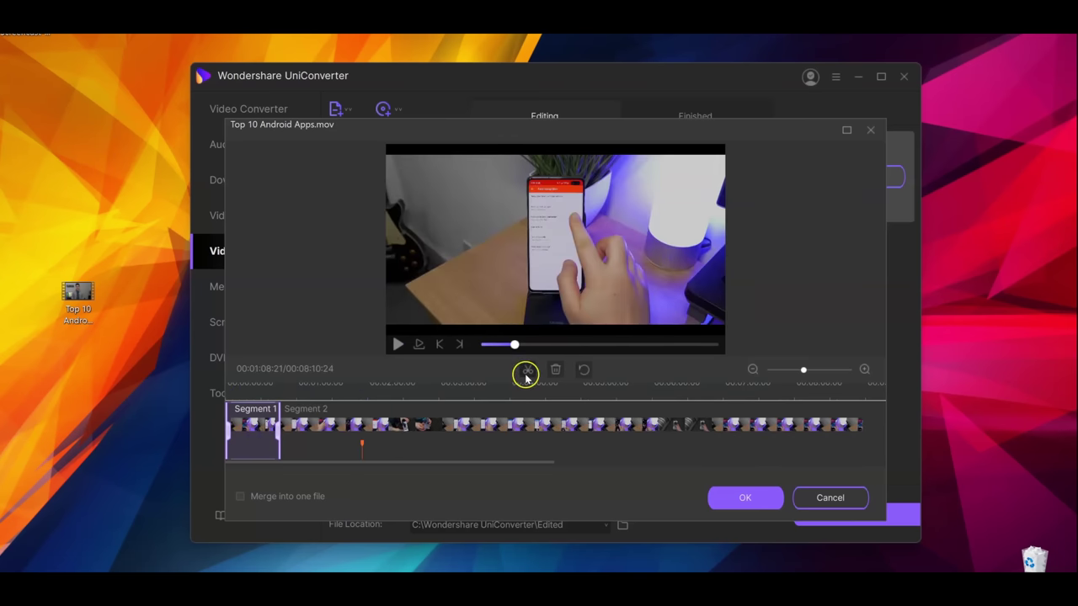
left_click(745, 498)
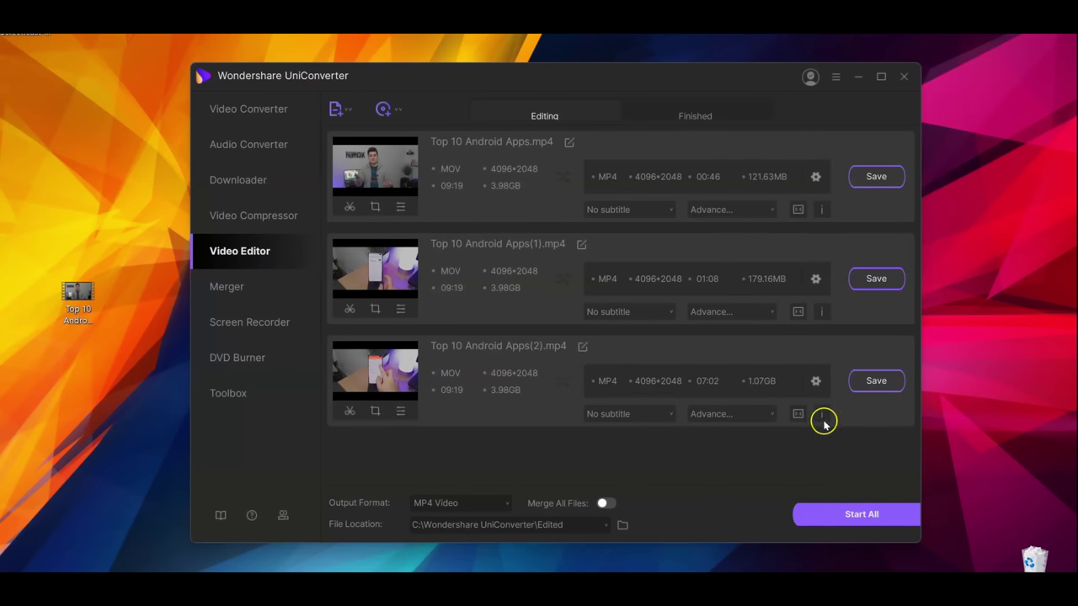
Step: Remove the two extra segments, keeping the 46-second clip, and bring up its Effect settings
left_click(907, 339)
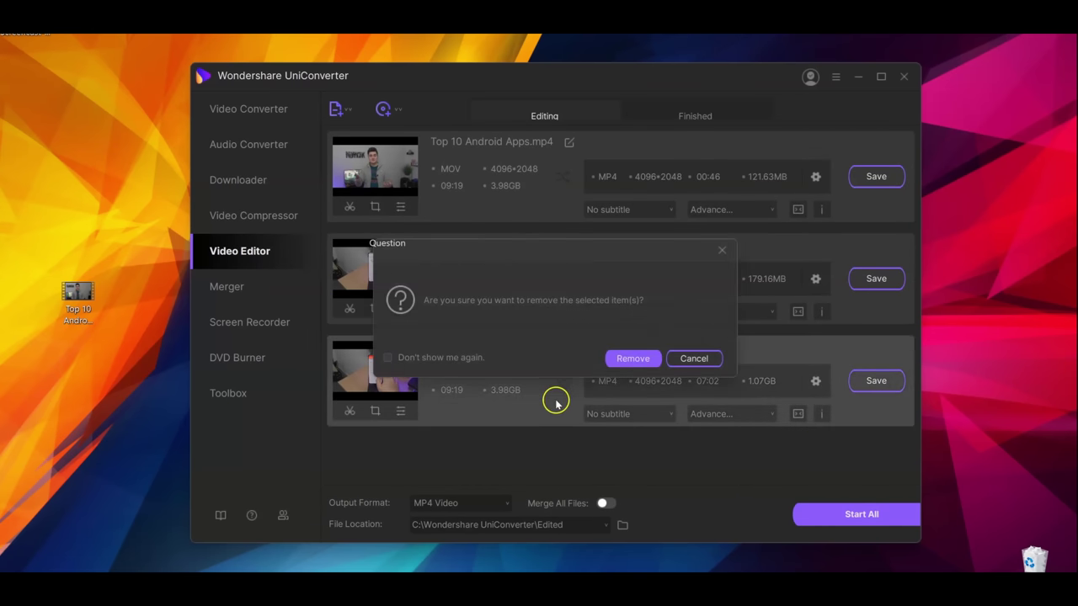
key("Return")
left_click(374, 208)
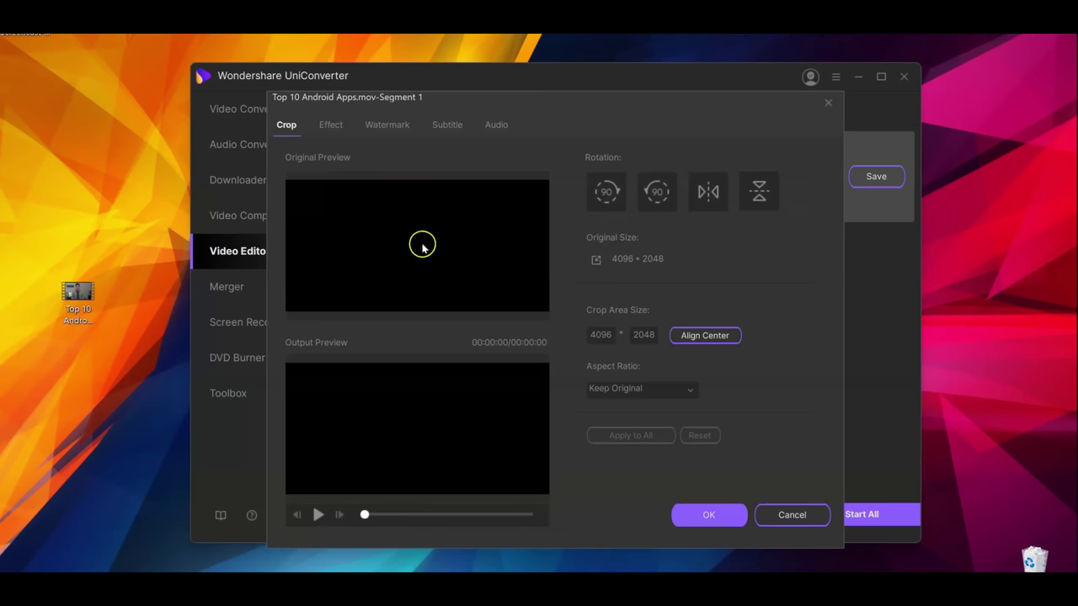
left_click(317, 514)
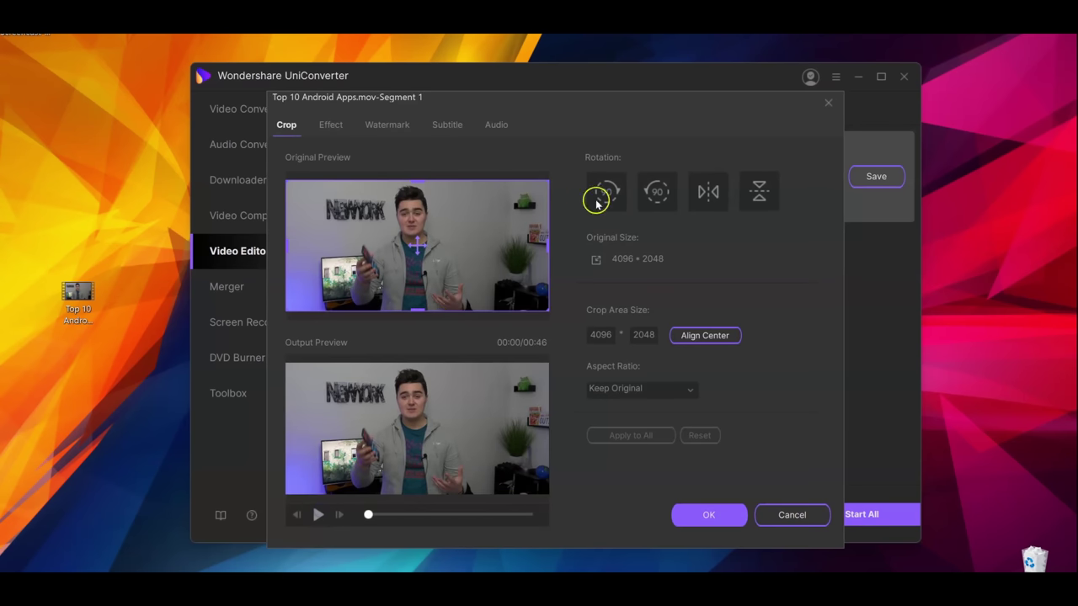
left_click(333, 126)
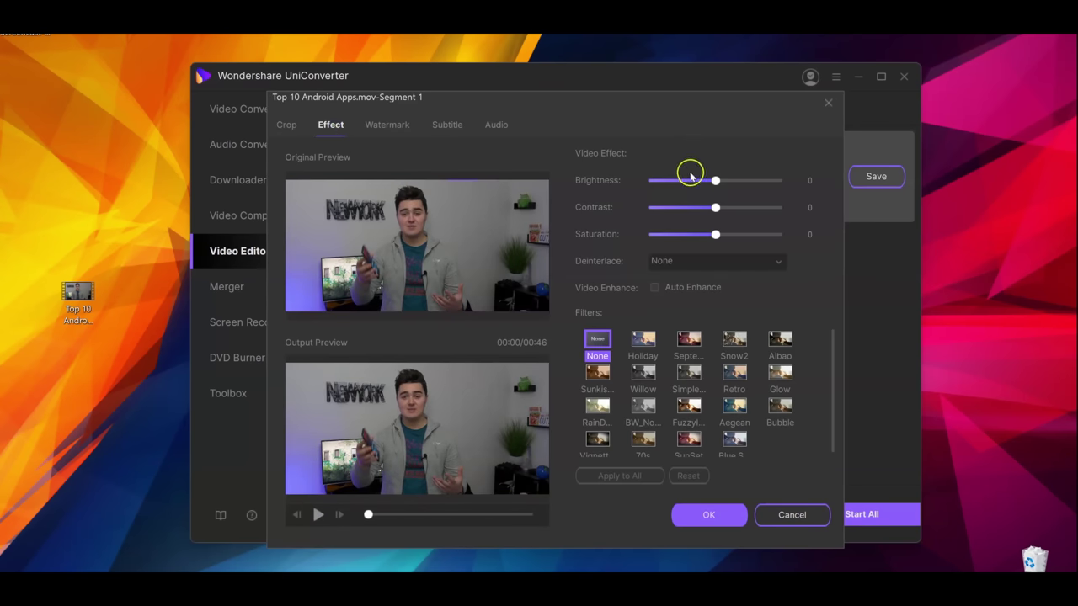
Step: Give Segment 1 brightness 5, contrast 1, Auto Enhance and the Retro filter
left_click_drag(715, 183, 726, 183)
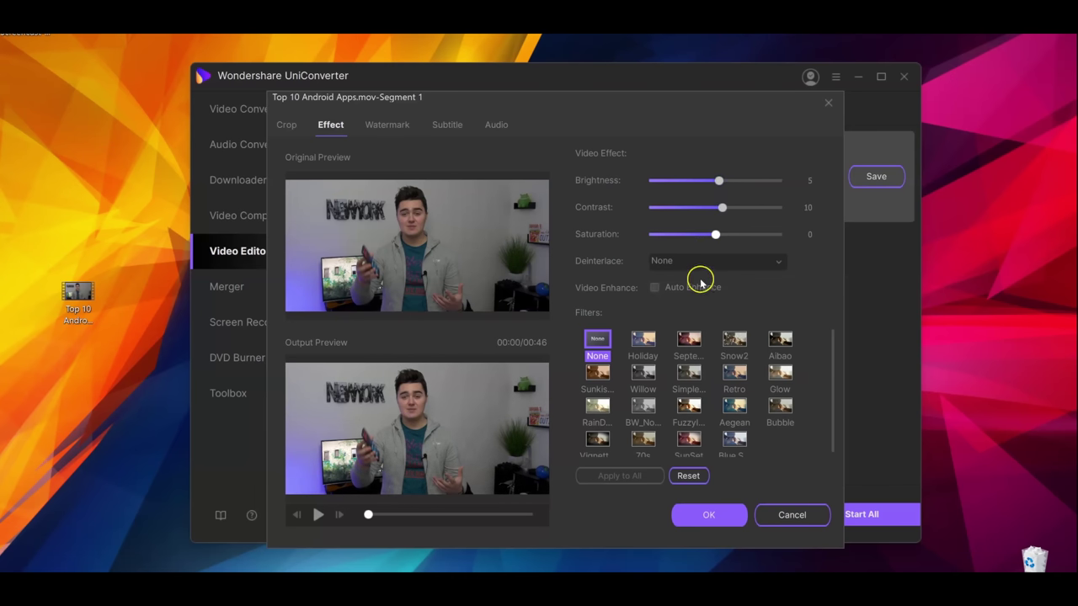
left_click(655, 288)
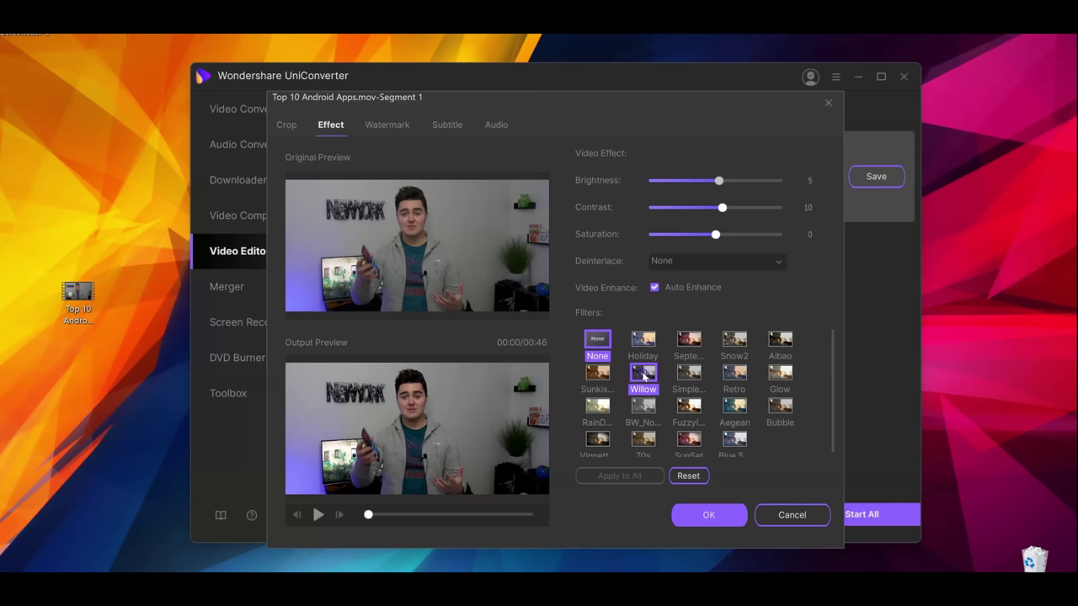
left_click(597, 372)
left_click(691, 339)
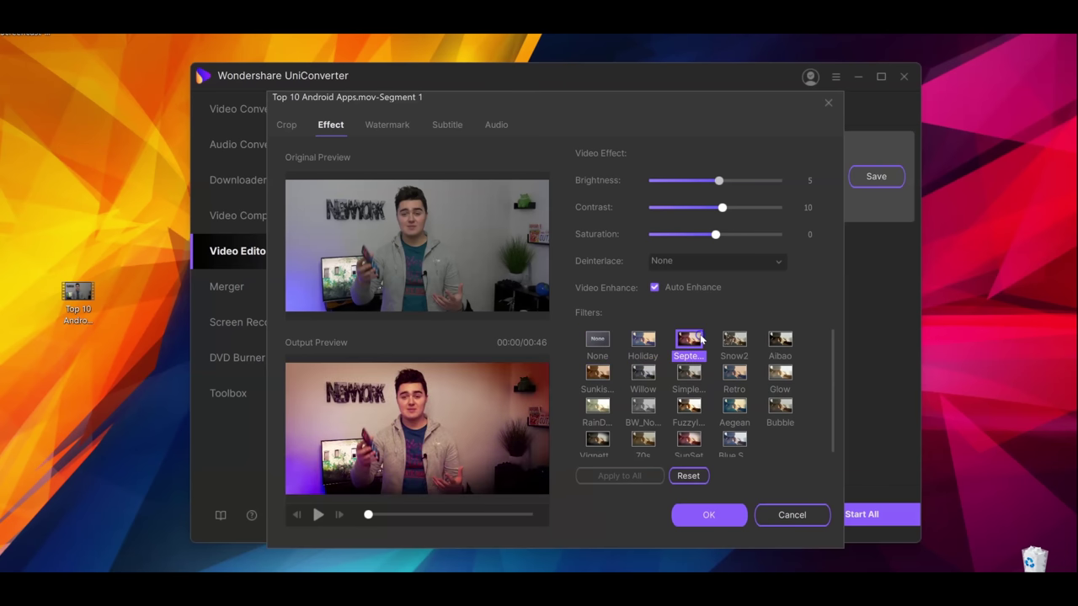
left_click(737, 376)
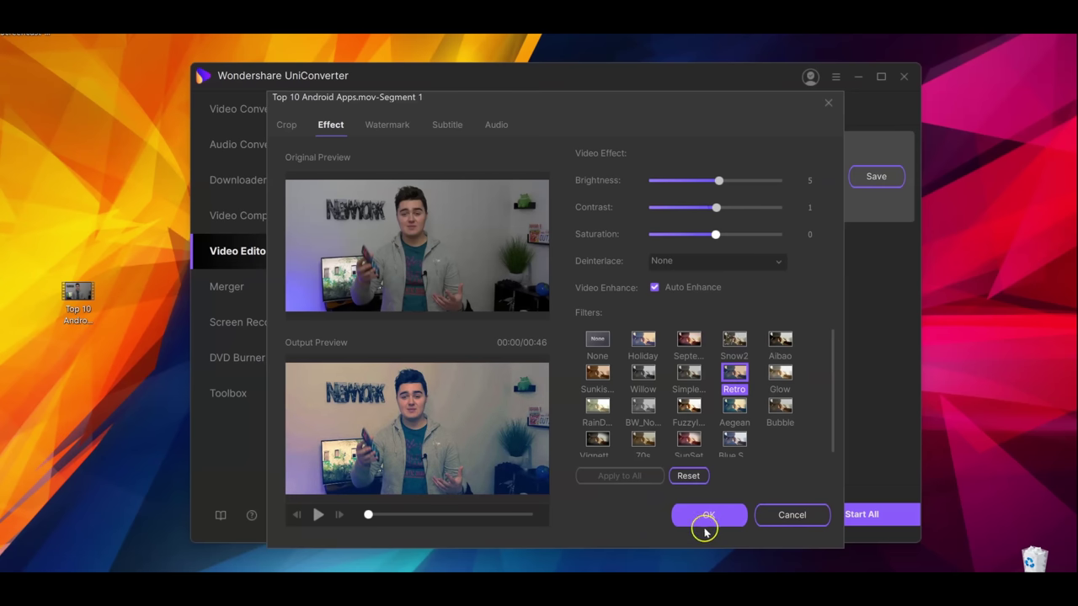
left_click(369, 129)
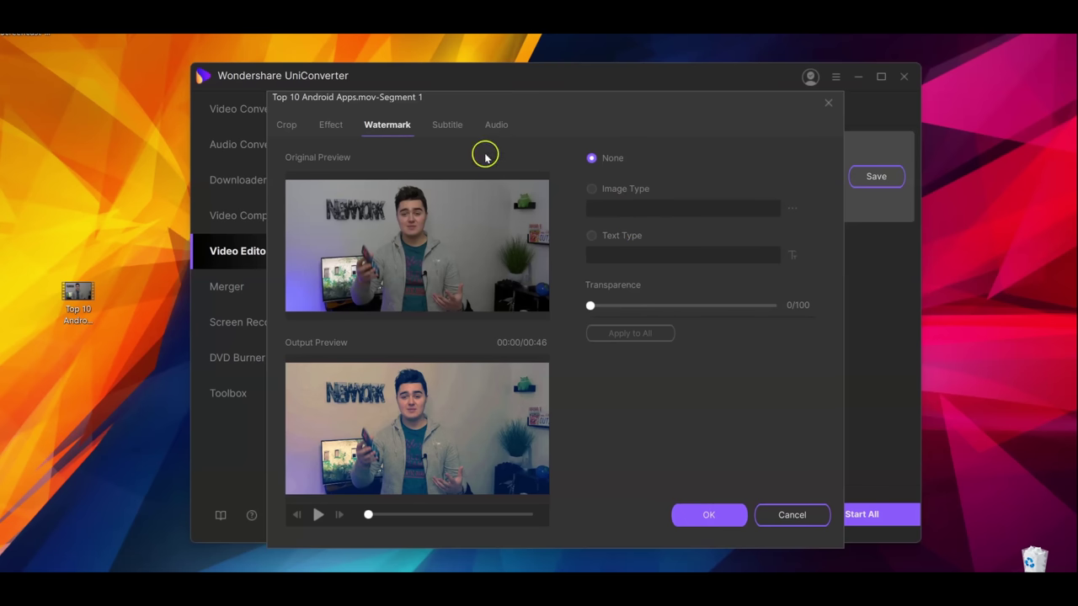
Step: Review the Subtitle and Audio settings (volume 91) and confirm the Segment 1 edits
left_click(438, 126)
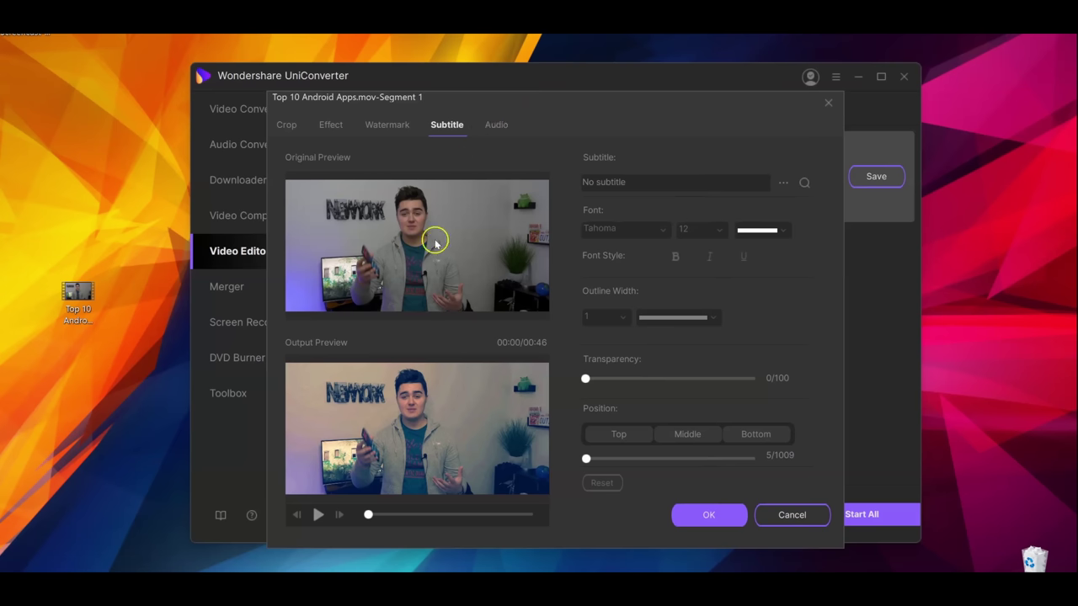
left_click(496, 127)
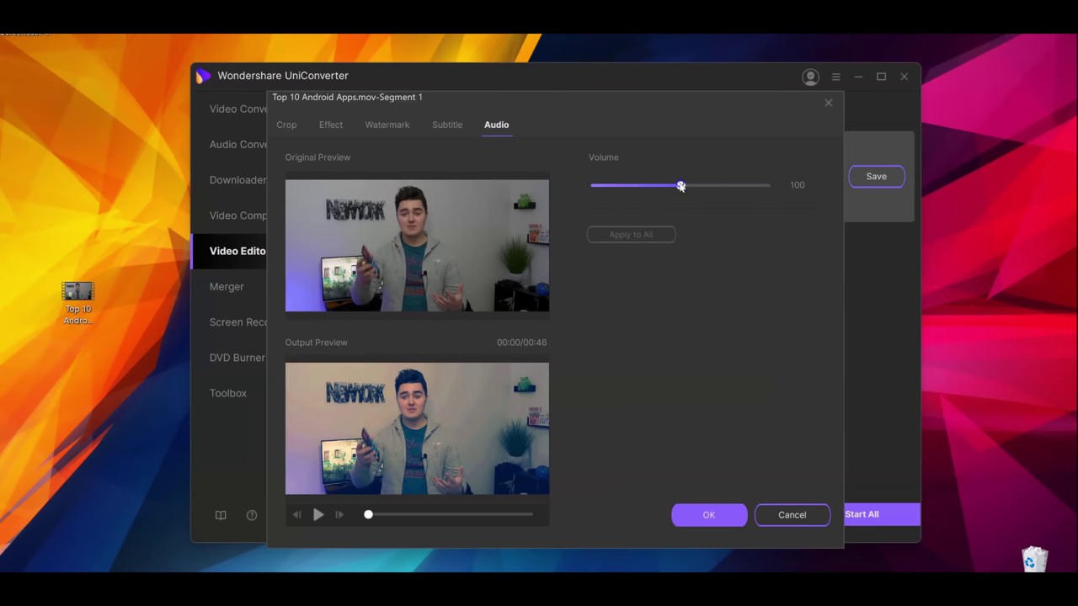
left_click(705, 510)
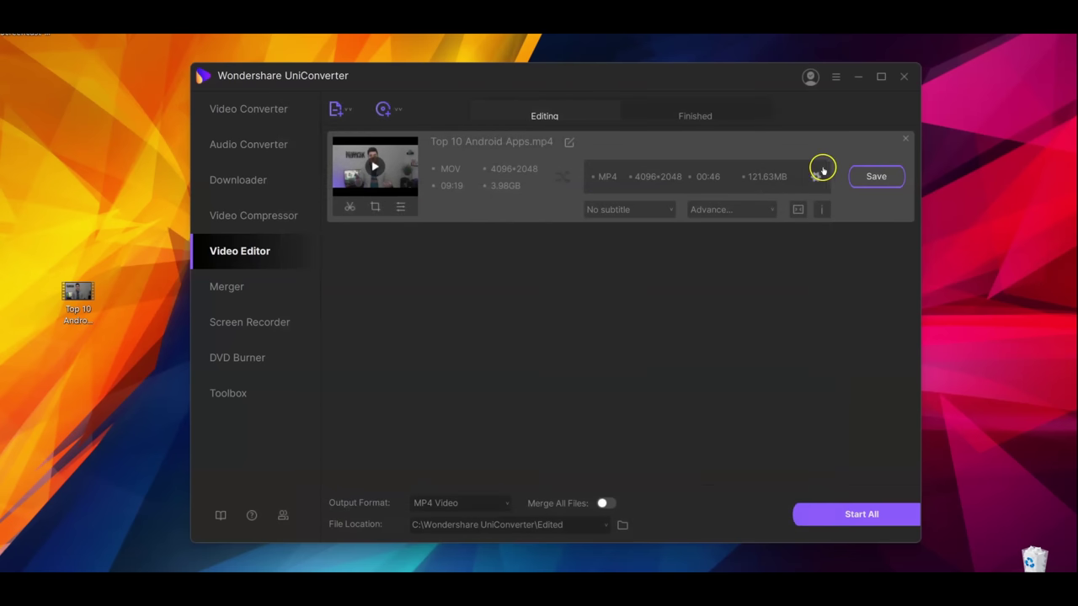
Step: Keep the MP4 output format unchanged and save the edited 46-second clip
left_click(816, 177)
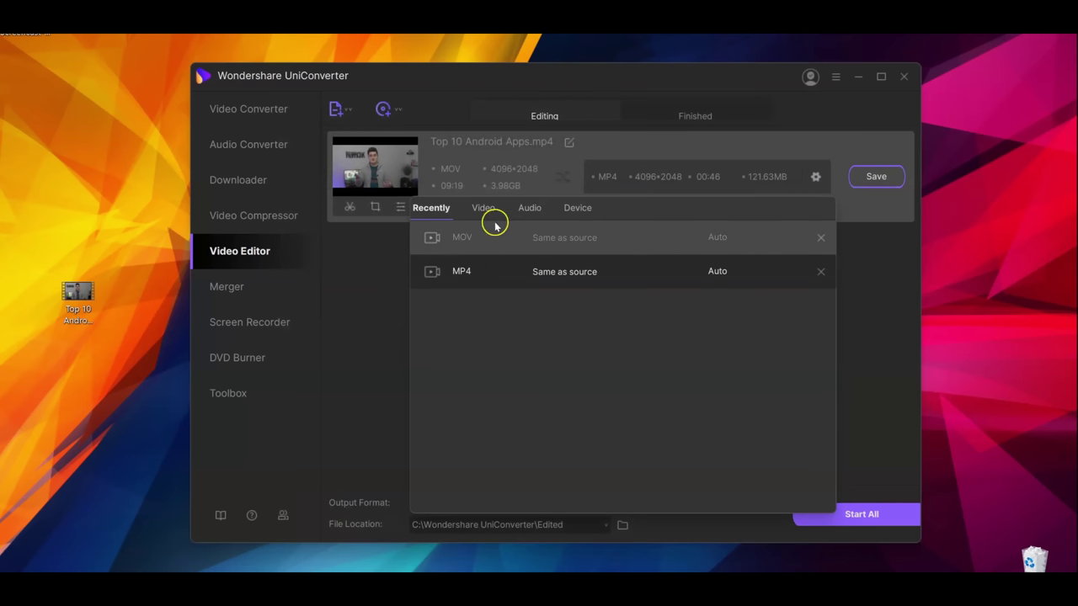
left_click(577, 208)
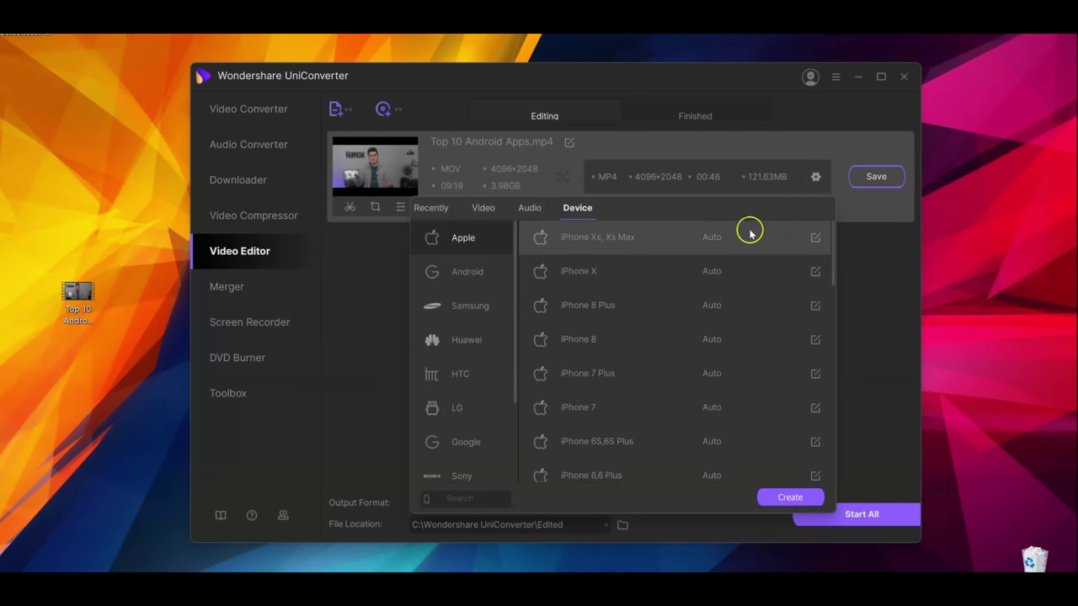
left_click(865, 270)
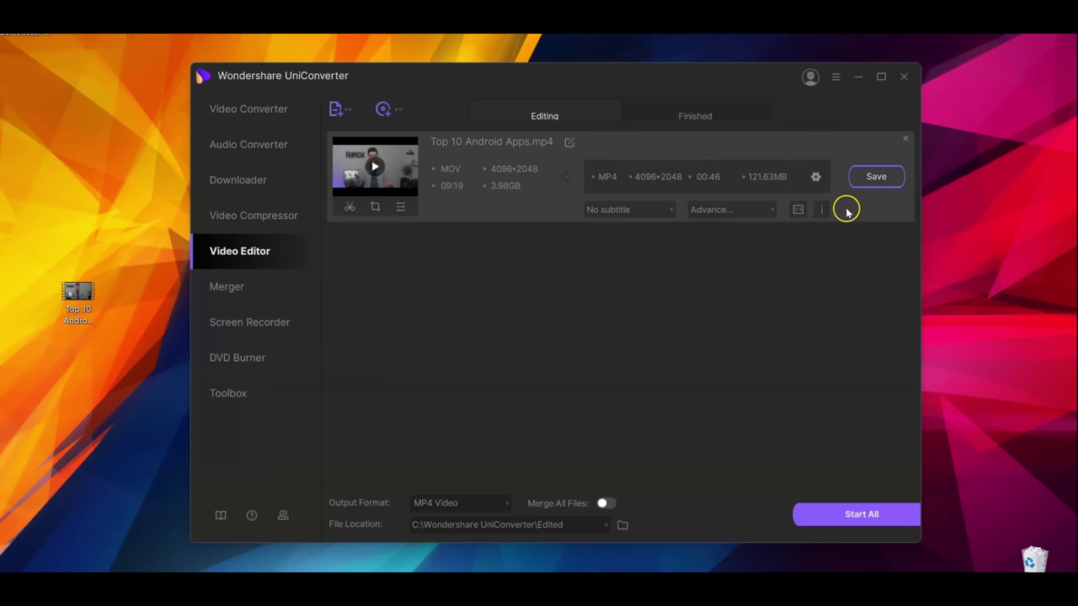
left_click(875, 176)
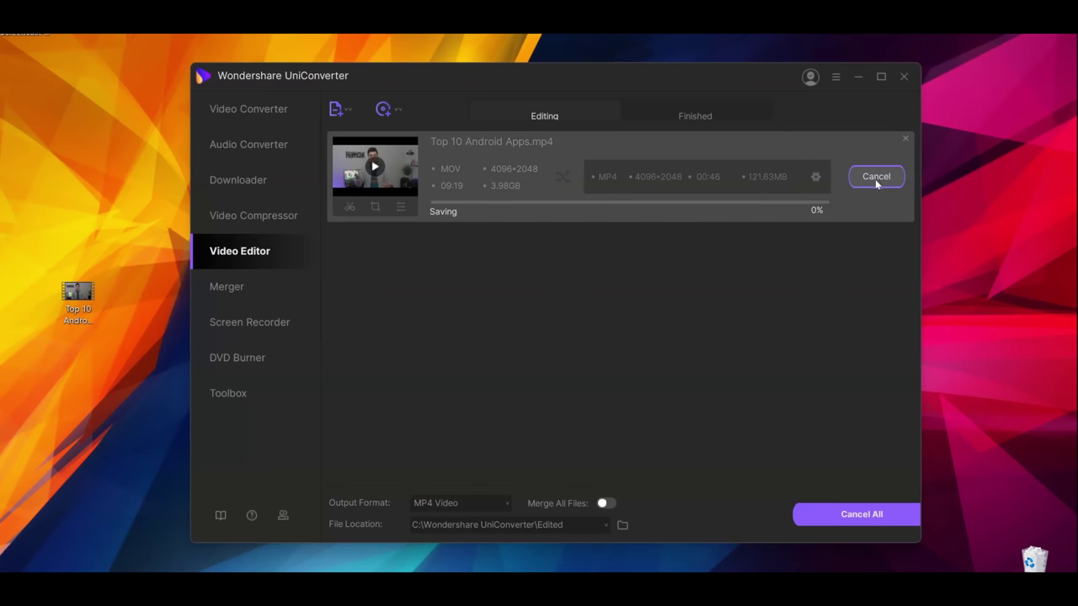
left_click(880, 189)
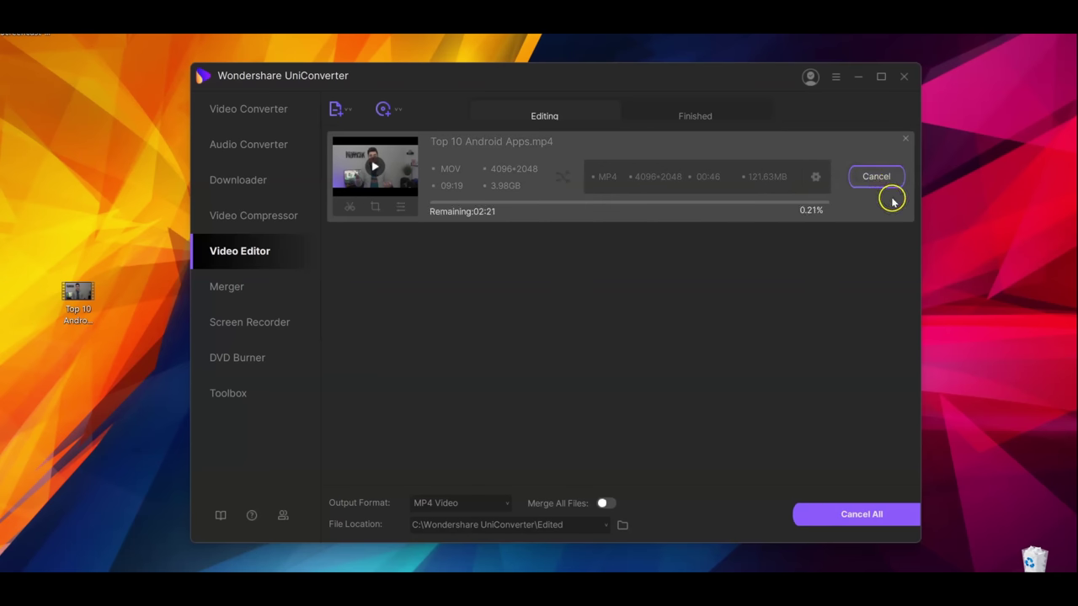